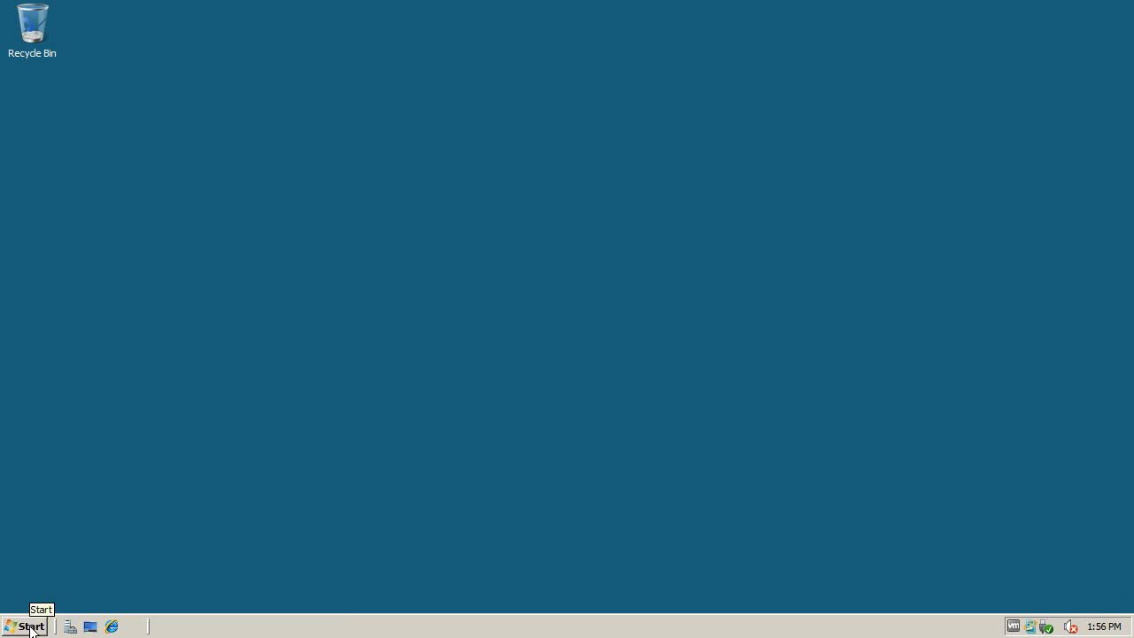
# Step: Open Active Directory Users and Computers and start a new user object in the TestOU organizational unit
pyautogui.moveTo(278, 407)
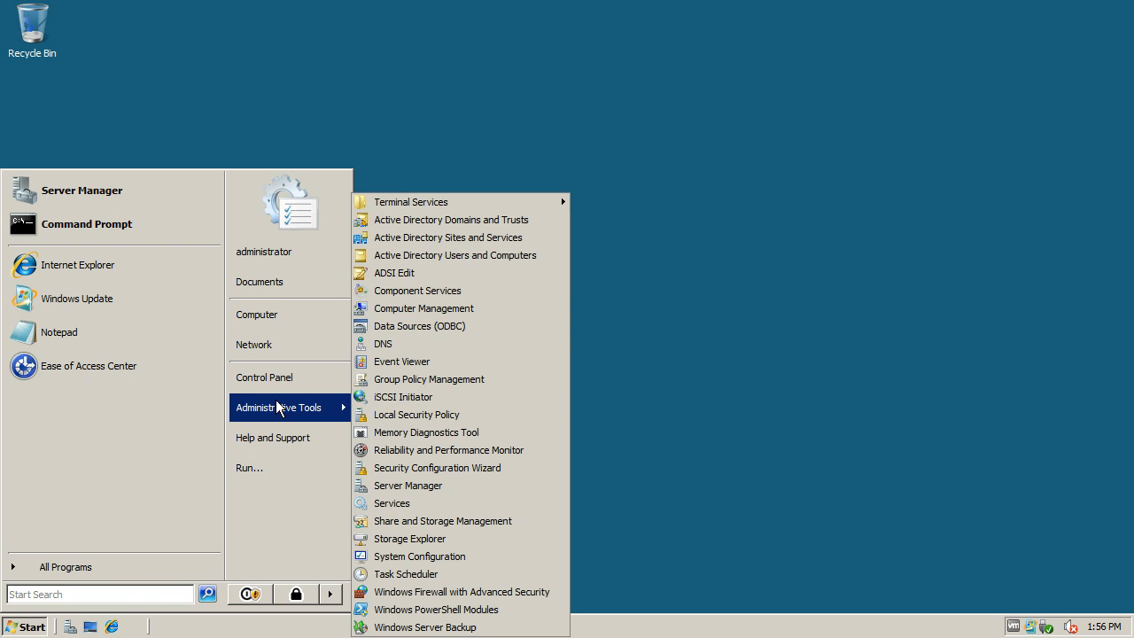
pyautogui.click(452, 255)
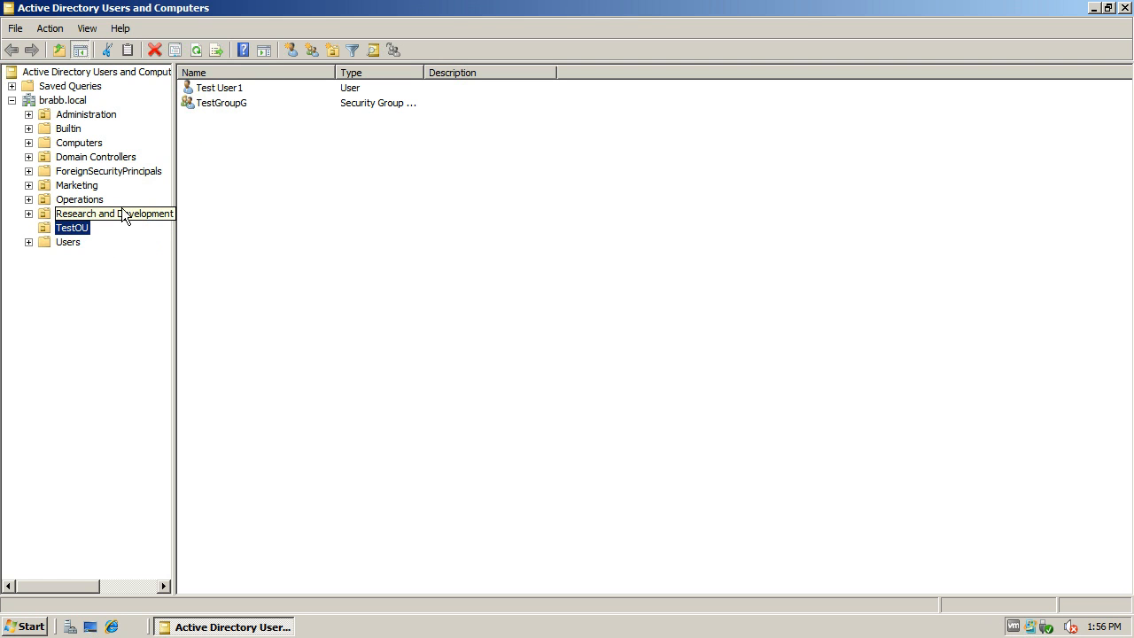
pyautogui.rightClick(77, 233)
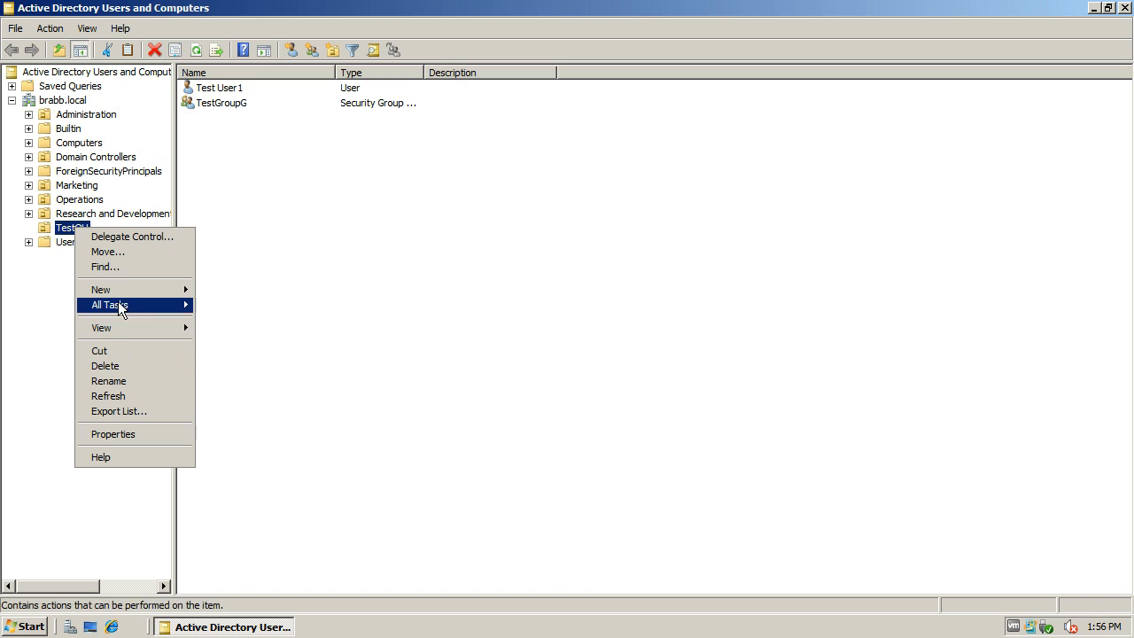
pyautogui.moveTo(125, 295)
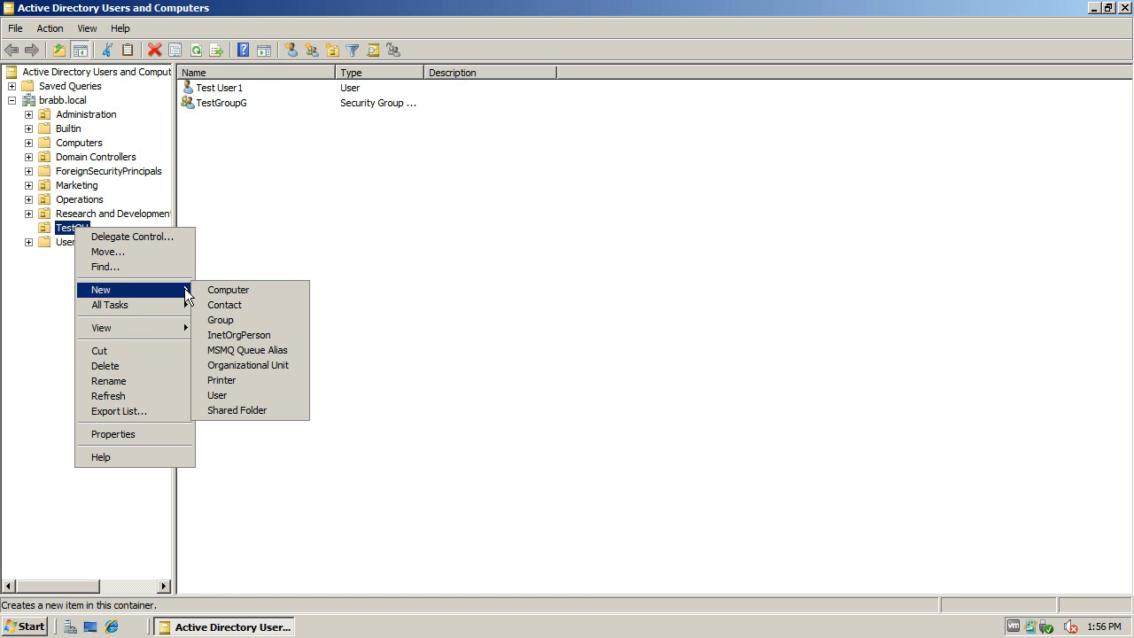
pyautogui.click(217, 401)
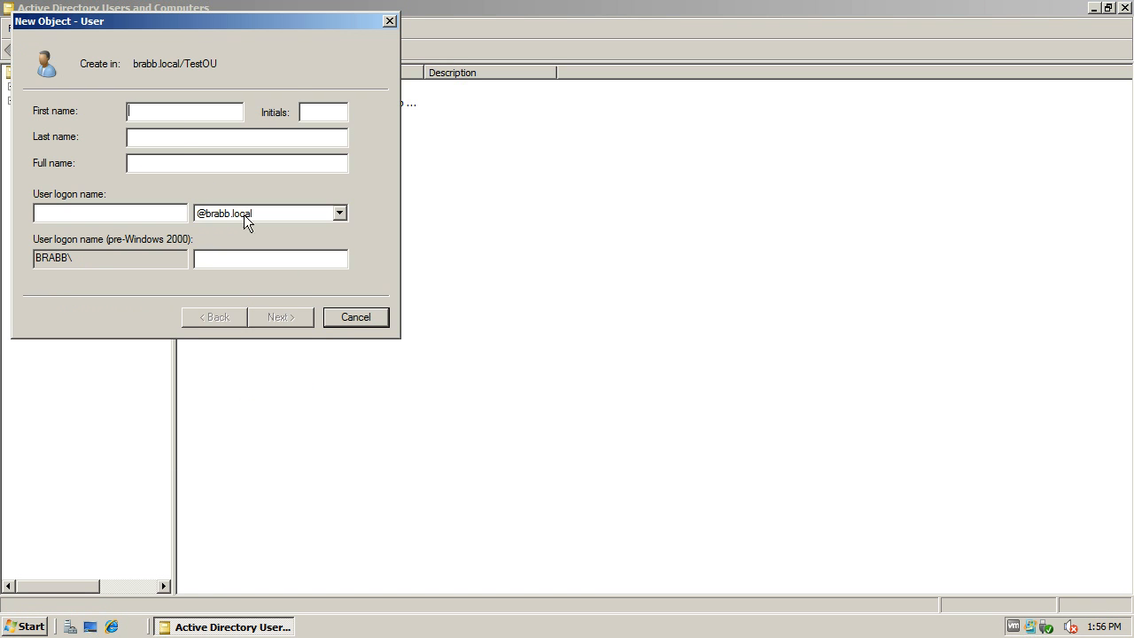
# Step: Name the new user Test User3 with the logon name testuser3 and continue to the password settings
pyautogui.write('Test')
pyautogui.press('Tab')
pyautogui.write('User3')
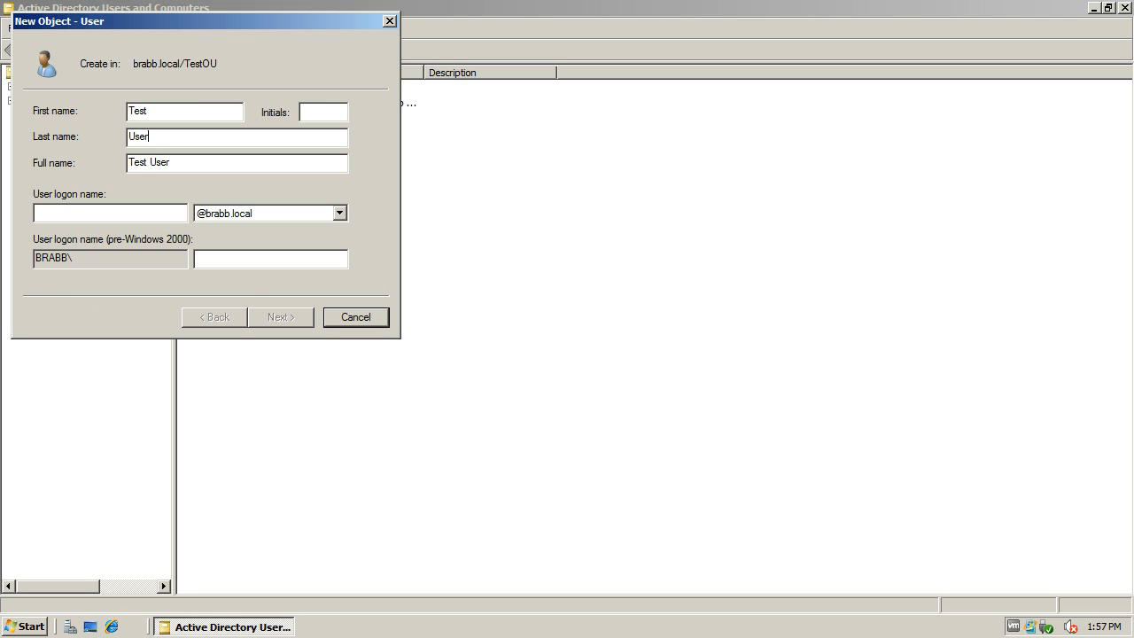
pyautogui.press('Tab')
pyautogui.press('Tab')
pyautogui.write('te')
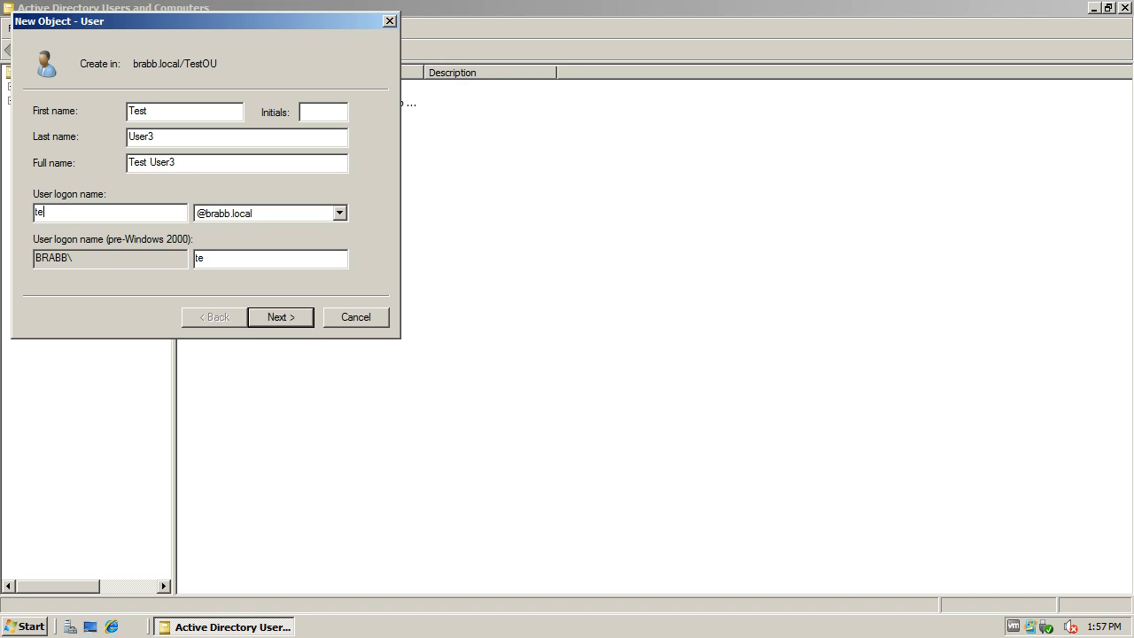
pyautogui.write('stuser3')
pyautogui.click(278, 319)
# Step: Enter and confirm the account password, require no change at next logon, disallow the user from changing it, and finish creating the user
pyautogui.write('P@ssw0rd')
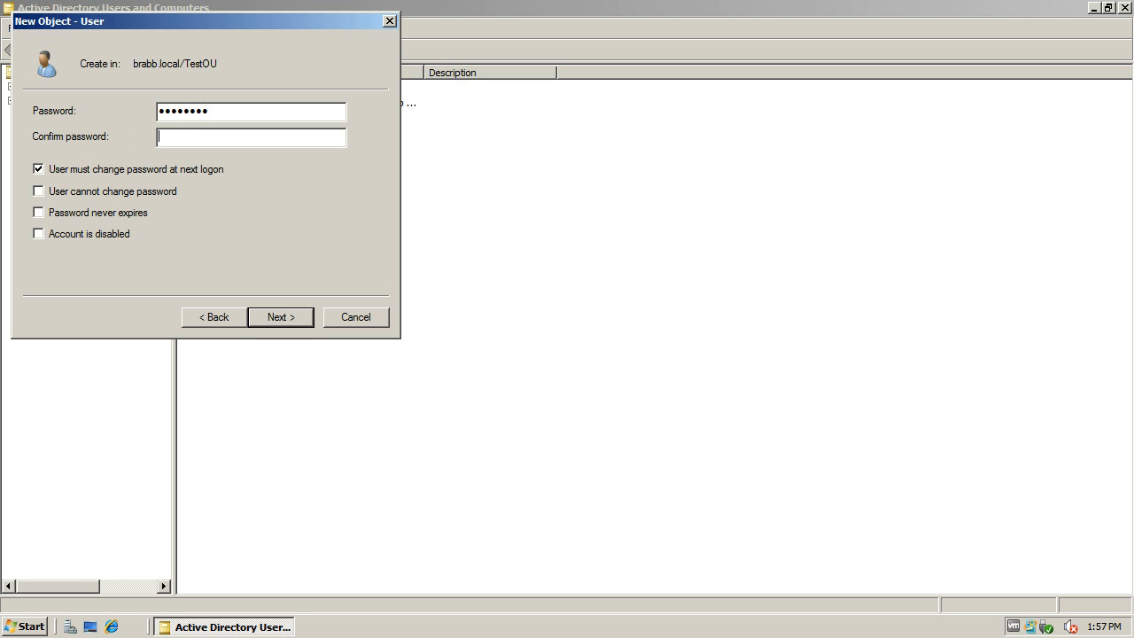
pyautogui.write('P@ssw0rd')
pyautogui.click(37, 172)
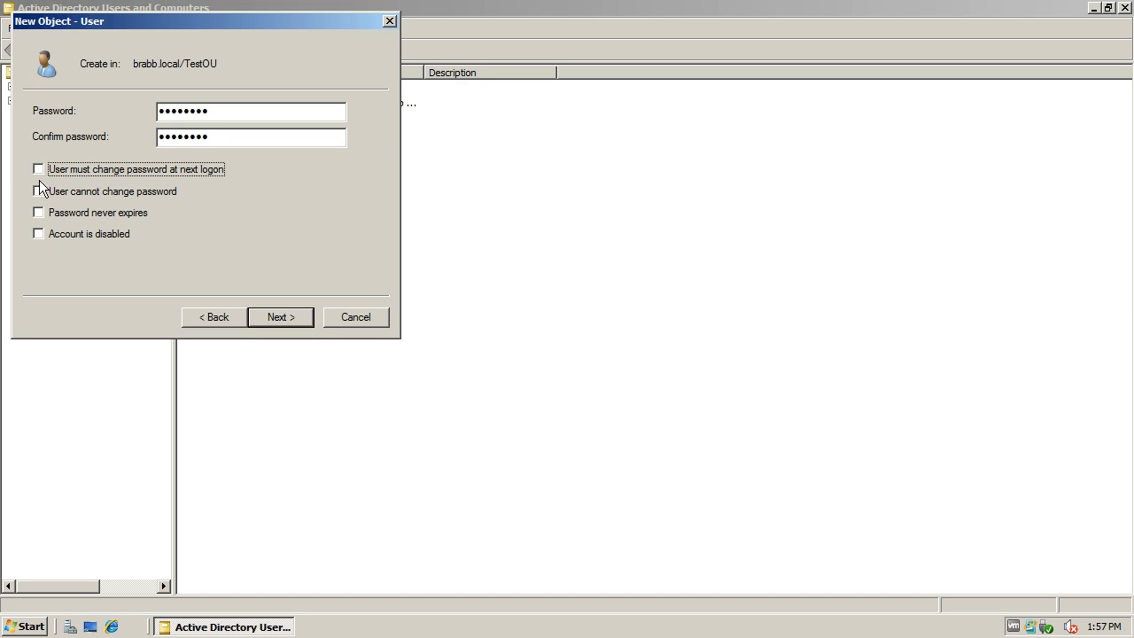
pyautogui.click(40, 190)
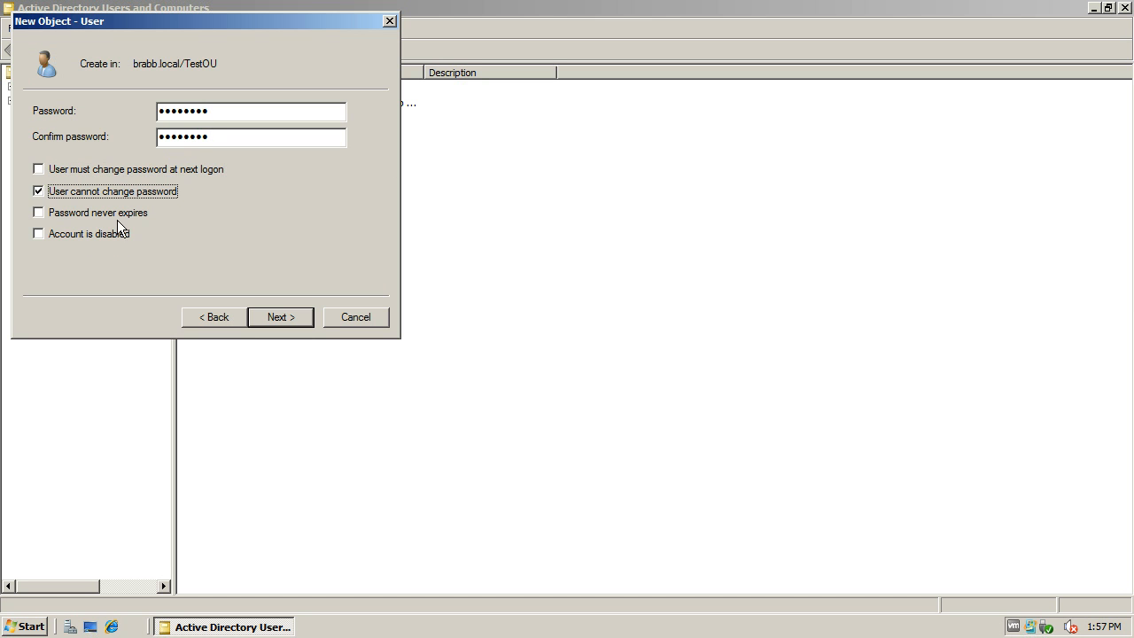
pyautogui.click(271, 323)
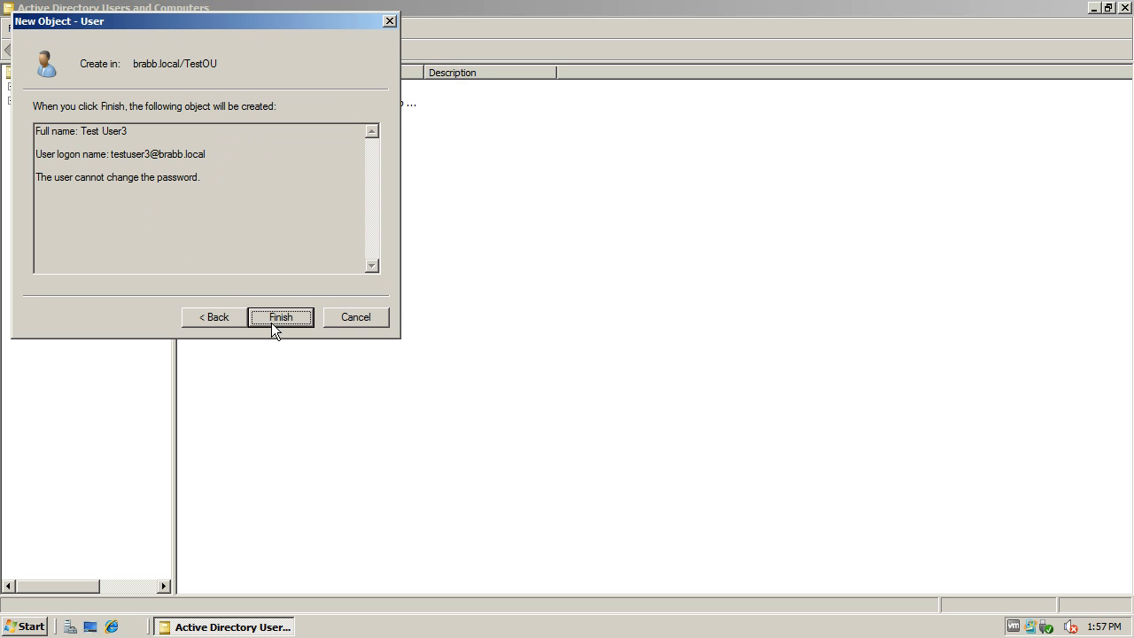
pyautogui.click(271, 319)
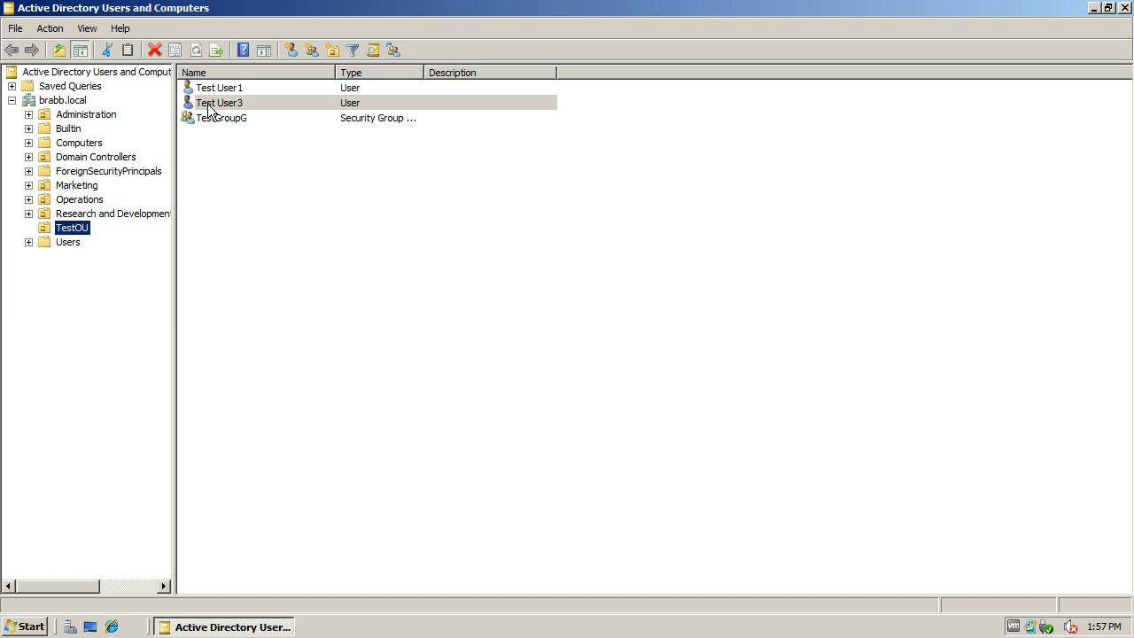
# Step: Add testuser3 as a member of the TestGroupG security group and save the group properties
pyautogui.click(209, 104)
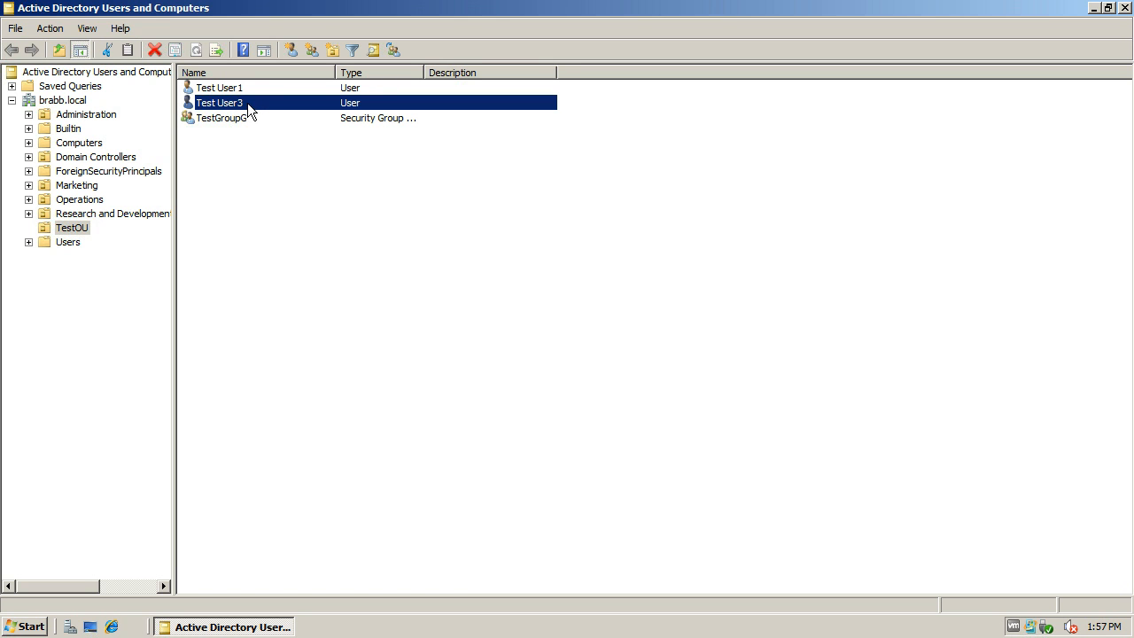
pyautogui.doubleClick(228, 121)
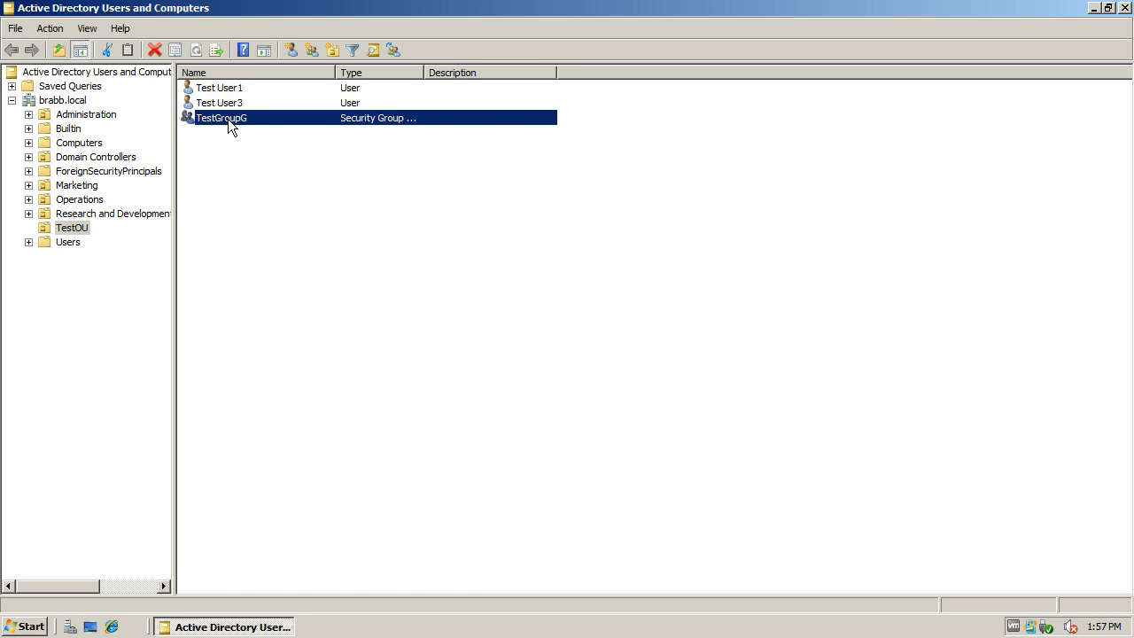
pyautogui.click(460, 144)
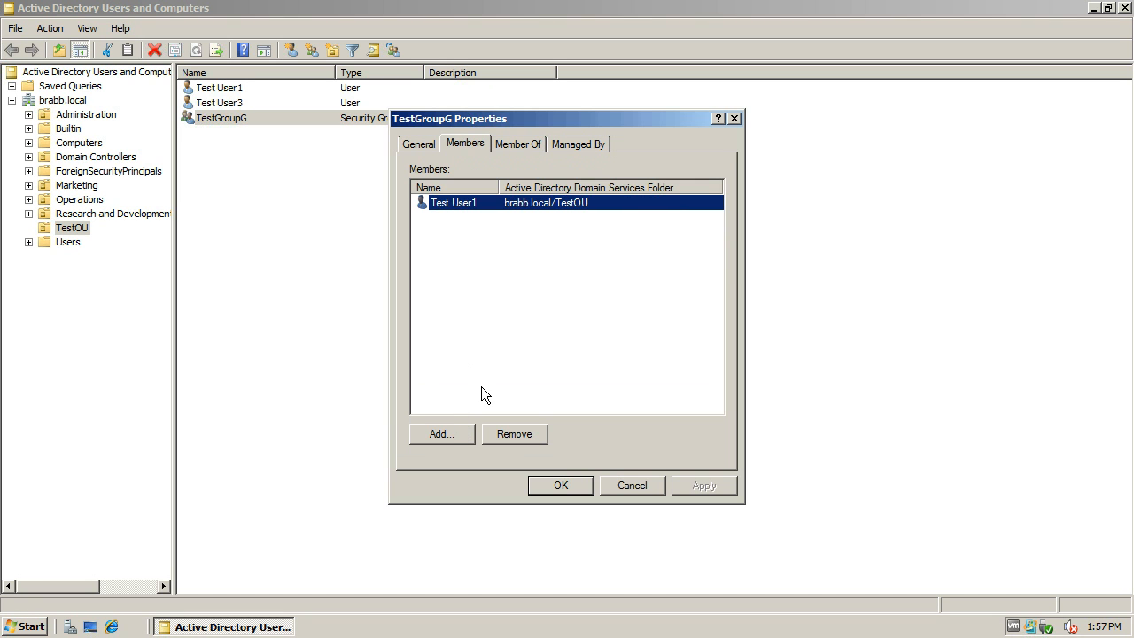
pyautogui.click(452, 434)
pyautogui.write('testuser3')
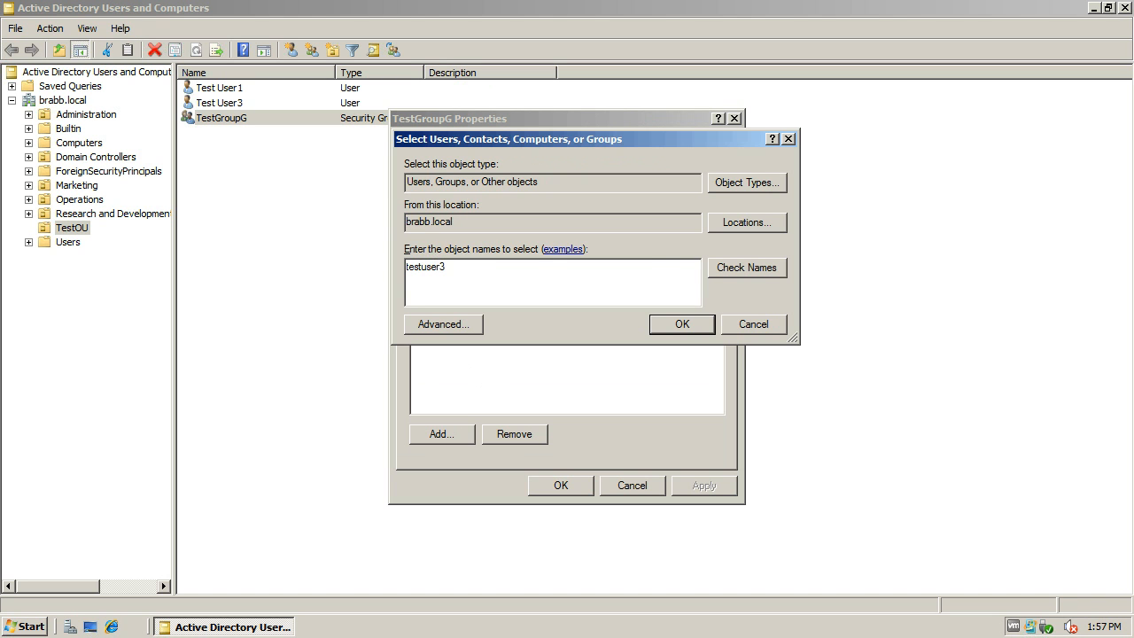
pyautogui.click(755, 267)
pyautogui.click(693, 328)
pyautogui.click(672, 489)
pyautogui.click(565, 483)
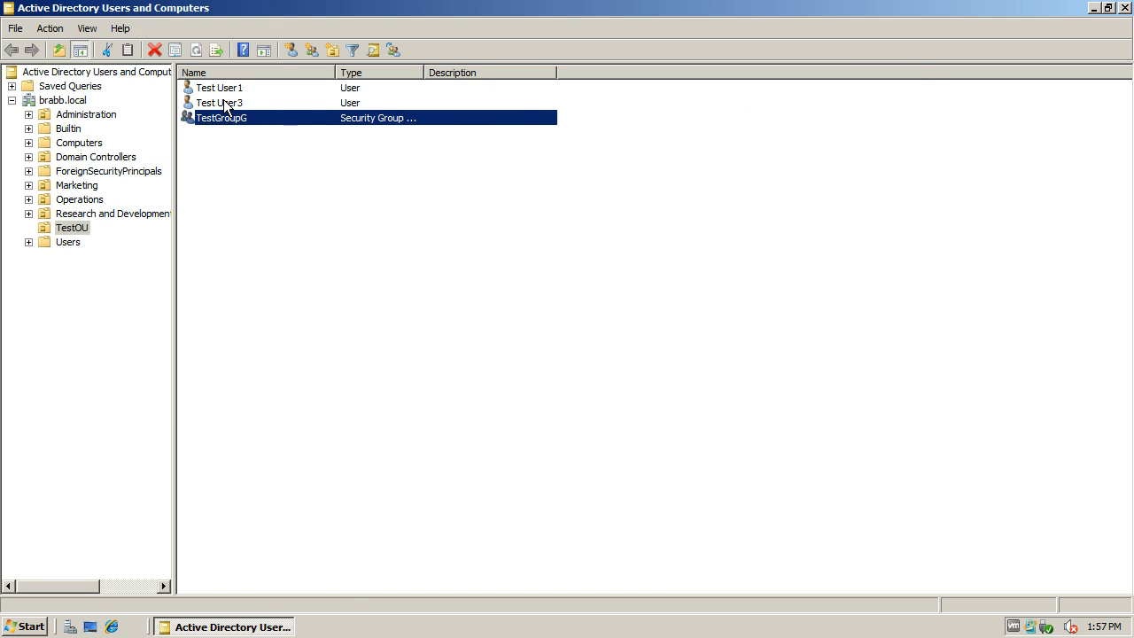
# Step: Log off the administrator session
pyautogui.click(27, 627)
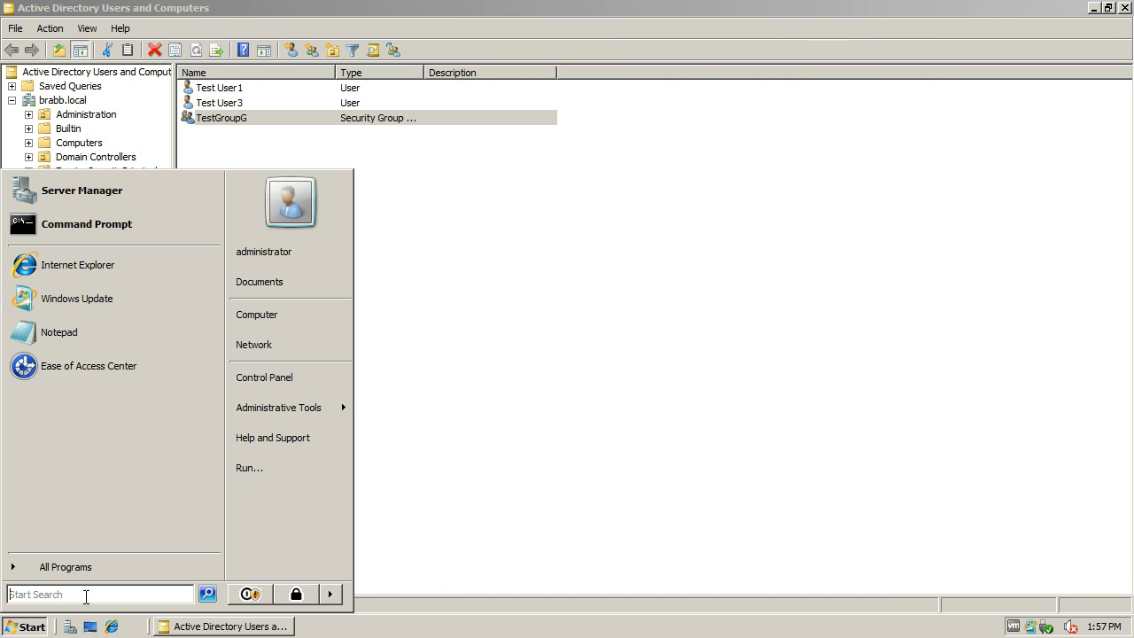
pyautogui.click(329, 594)
pyautogui.click(383, 529)
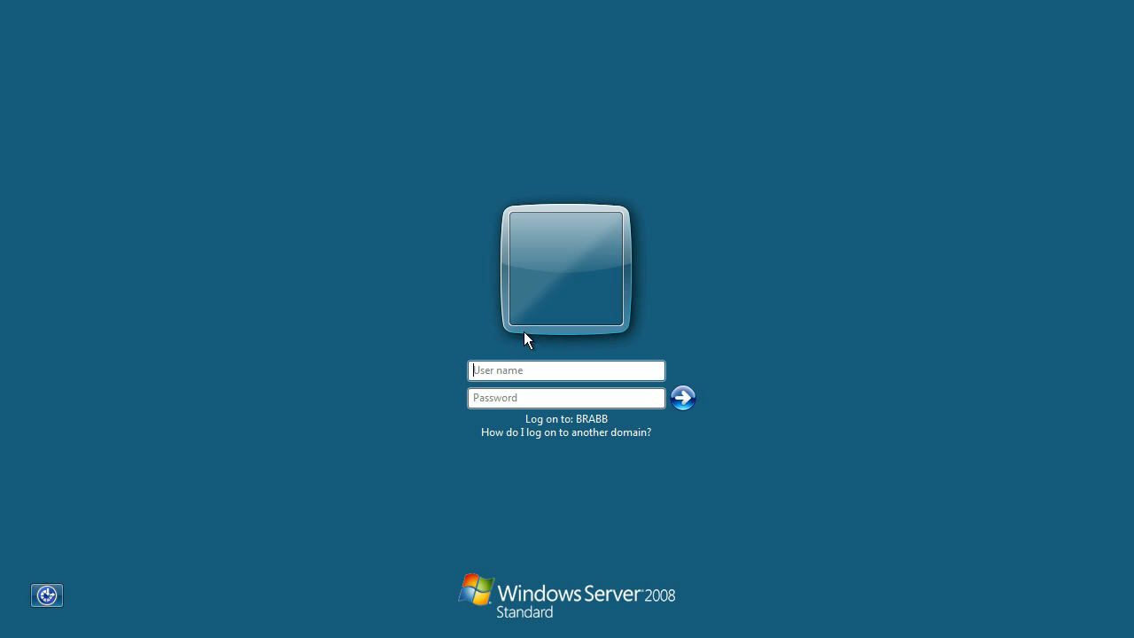
# Step: Log on to the BRABB domain as testuser3 with the account password
pyautogui.click(512, 370)
pyautogui.write('testuser3')
pyautogui.press('Tab')
pyautogui.write('********')
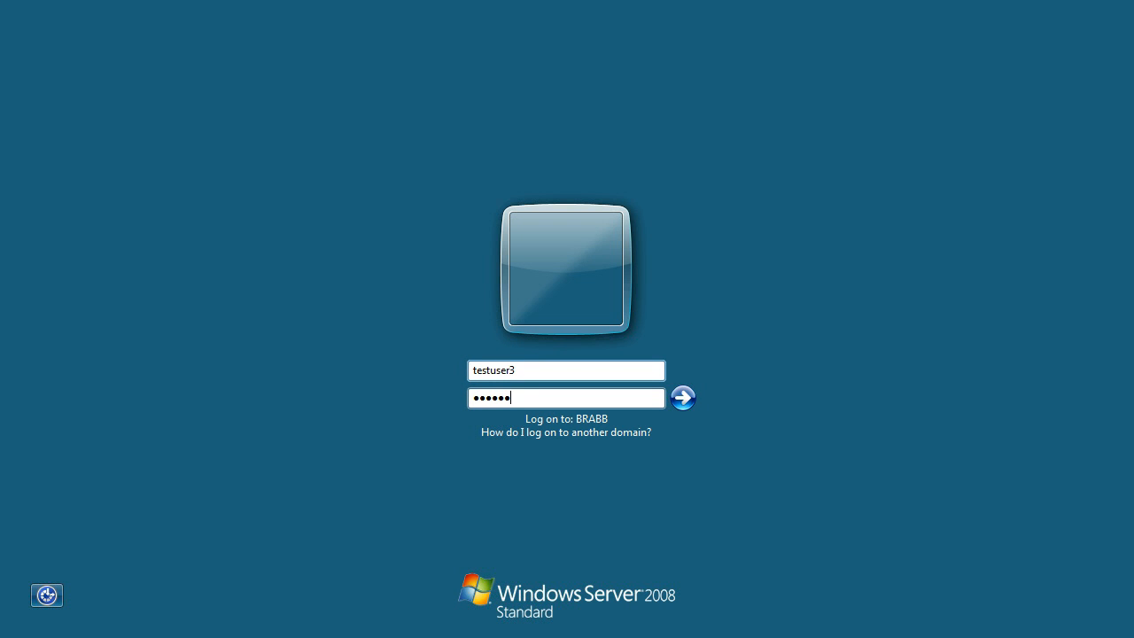
pyautogui.press('Return')
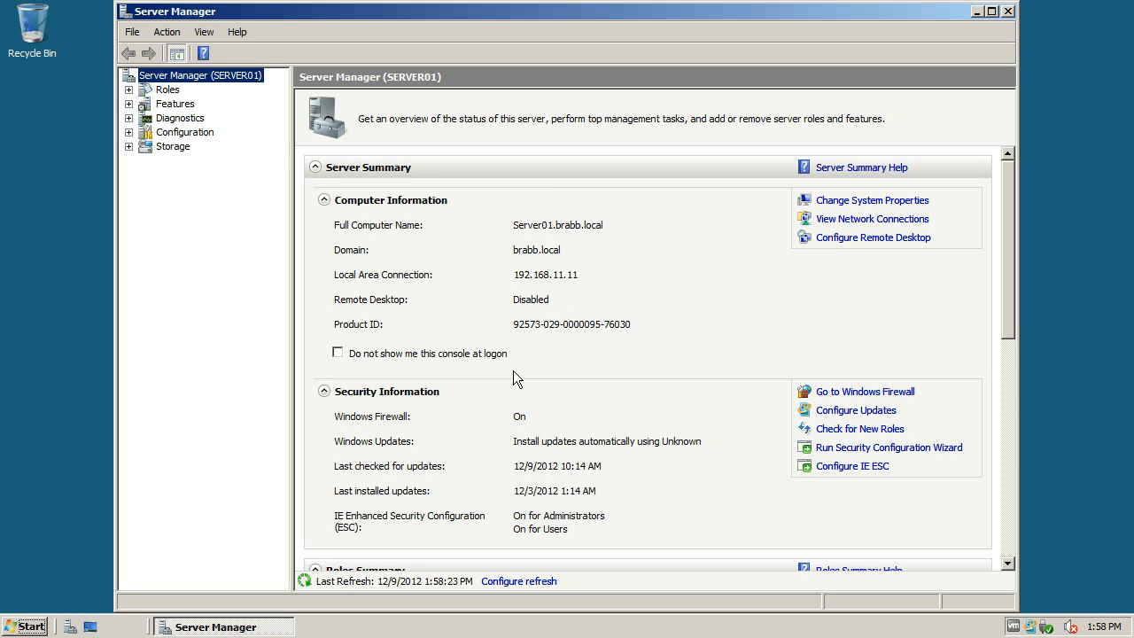
# Step: Close Server Manager and log off the Test User3 session
pyautogui.click(1009, 12)
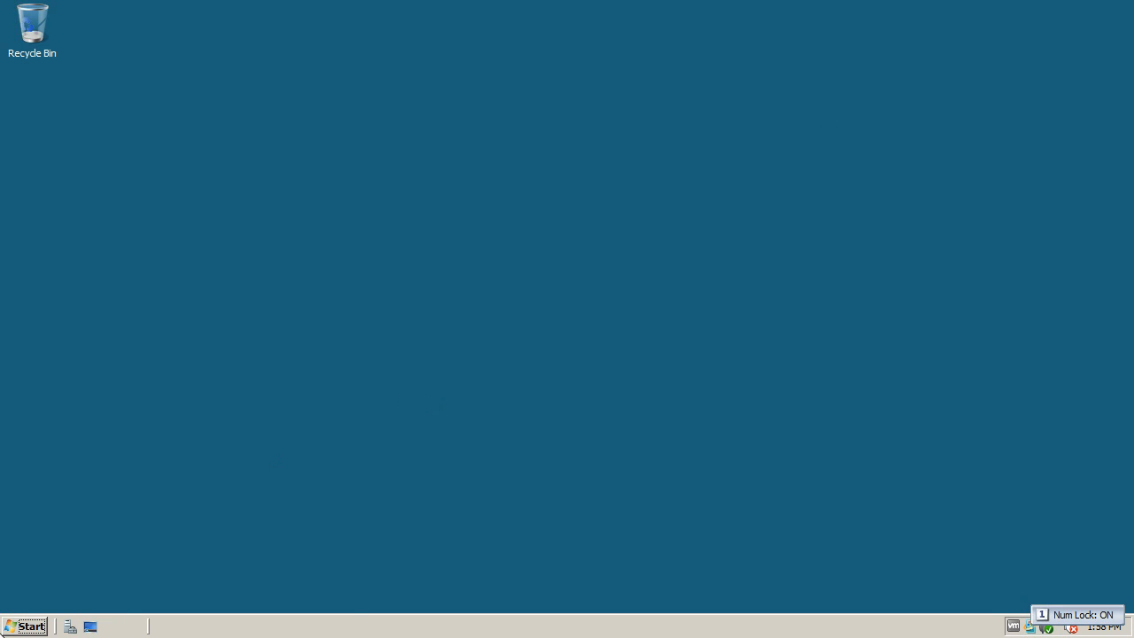
pyautogui.click(9, 630)
pyautogui.click(333, 594)
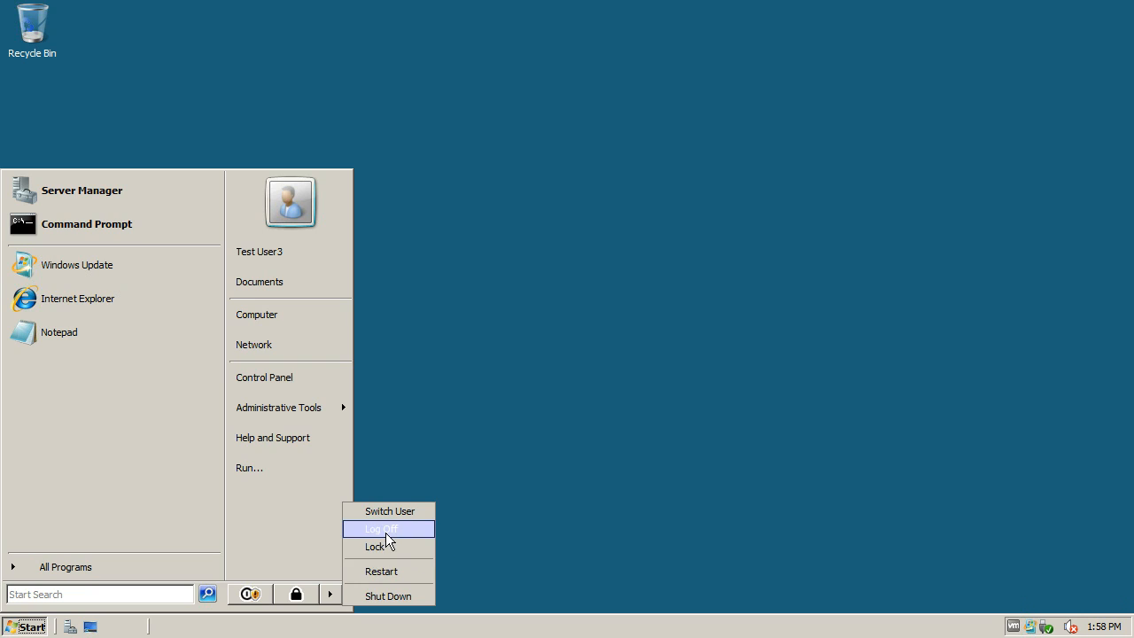
pyautogui.click(387, 541)
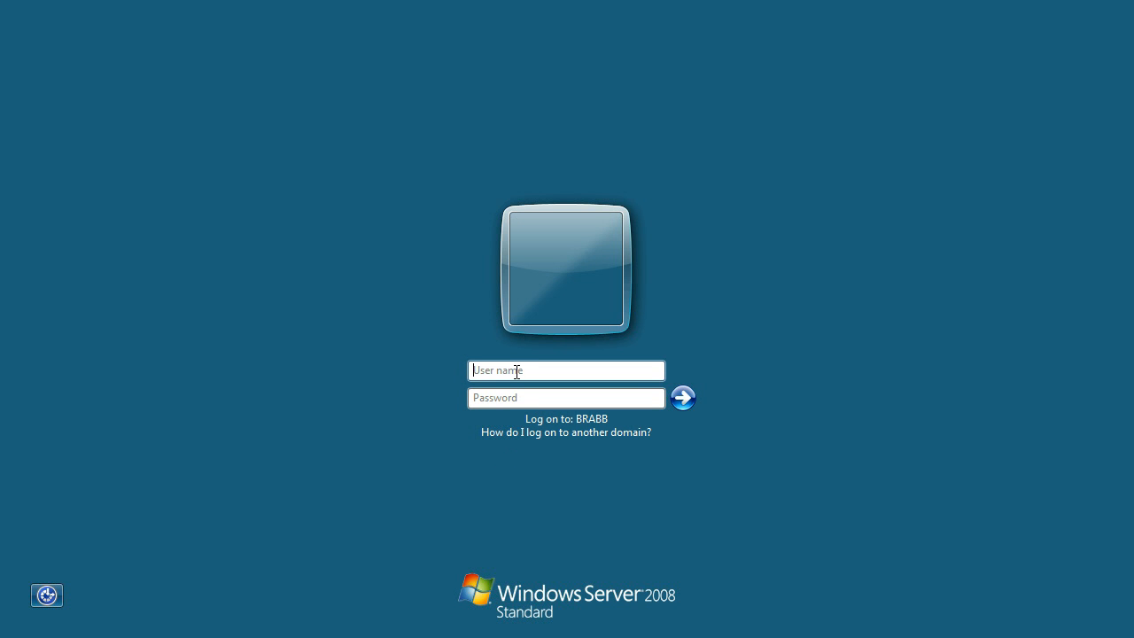
# Step: Log on to the BRABB domain as administrator with the account password
pyautogui.click(517, 372)
pyautogui.write('administrator')
pyautogui.press('Tab')
pyautogui.write('********')
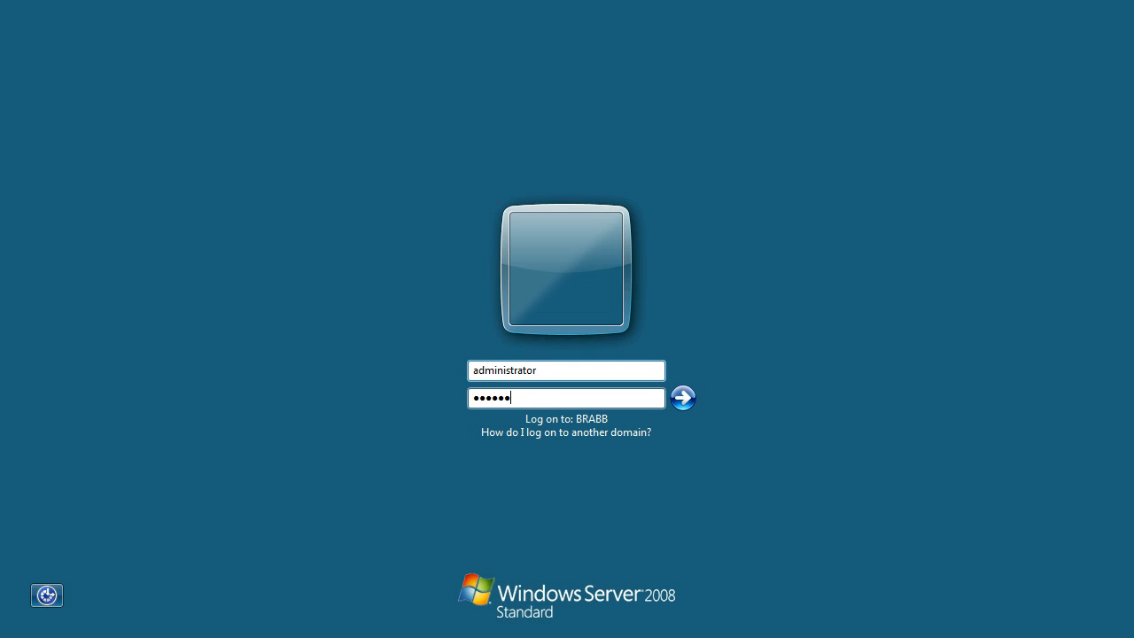
pyautogui.press('Return')
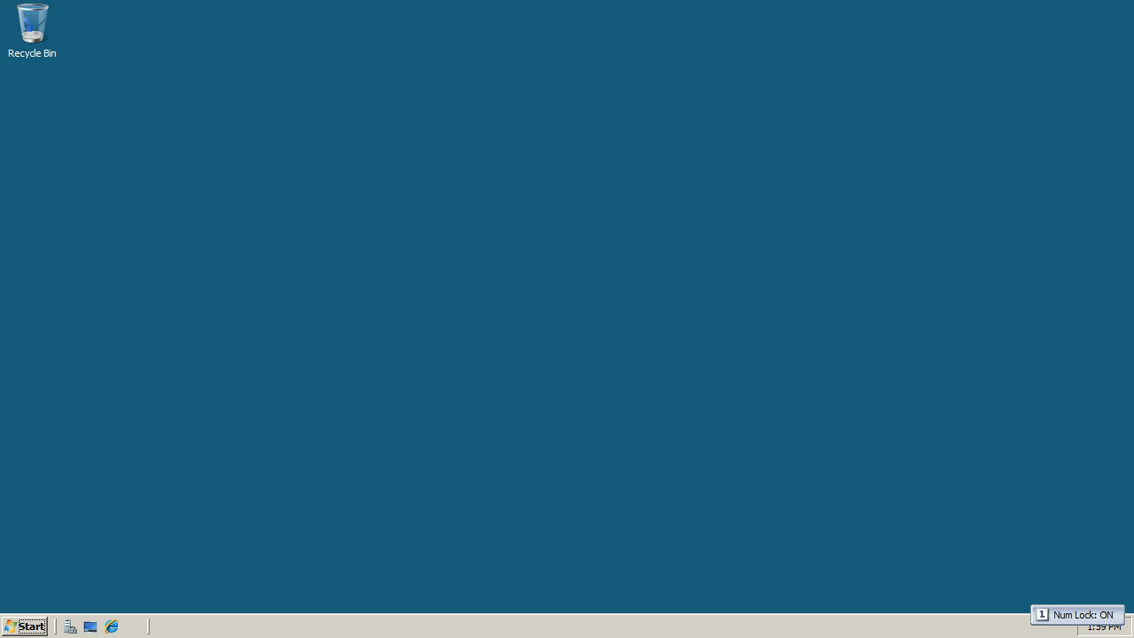
# Step: Open Active Directory Users and Computers from the administrator session
pyautogui.click(25, 626)
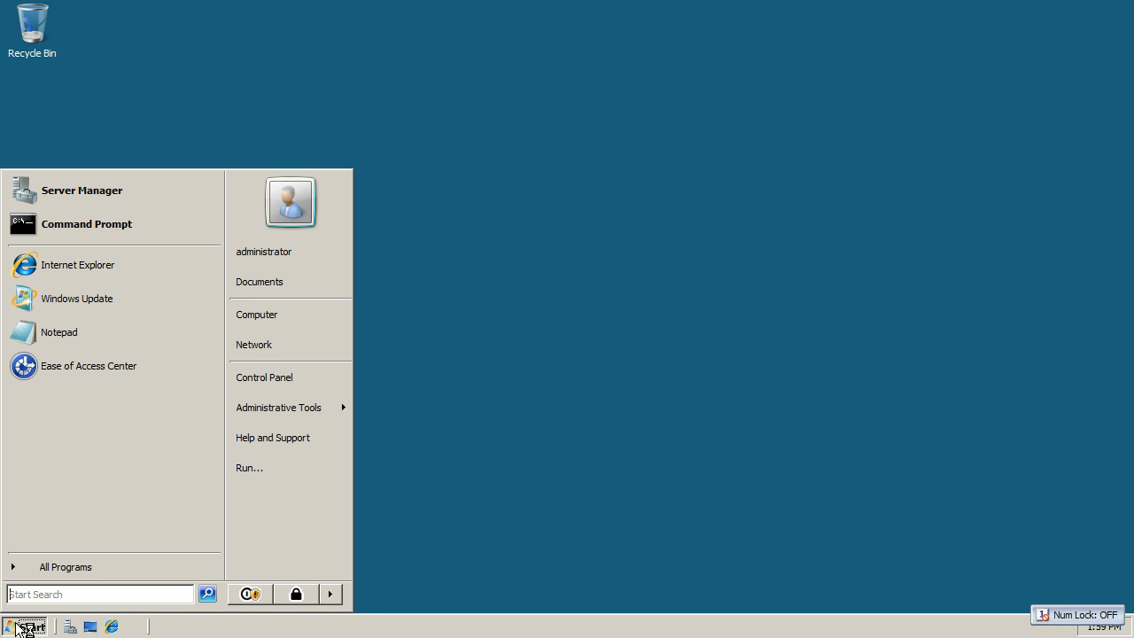
pyautogui.moveTo(270, 418)
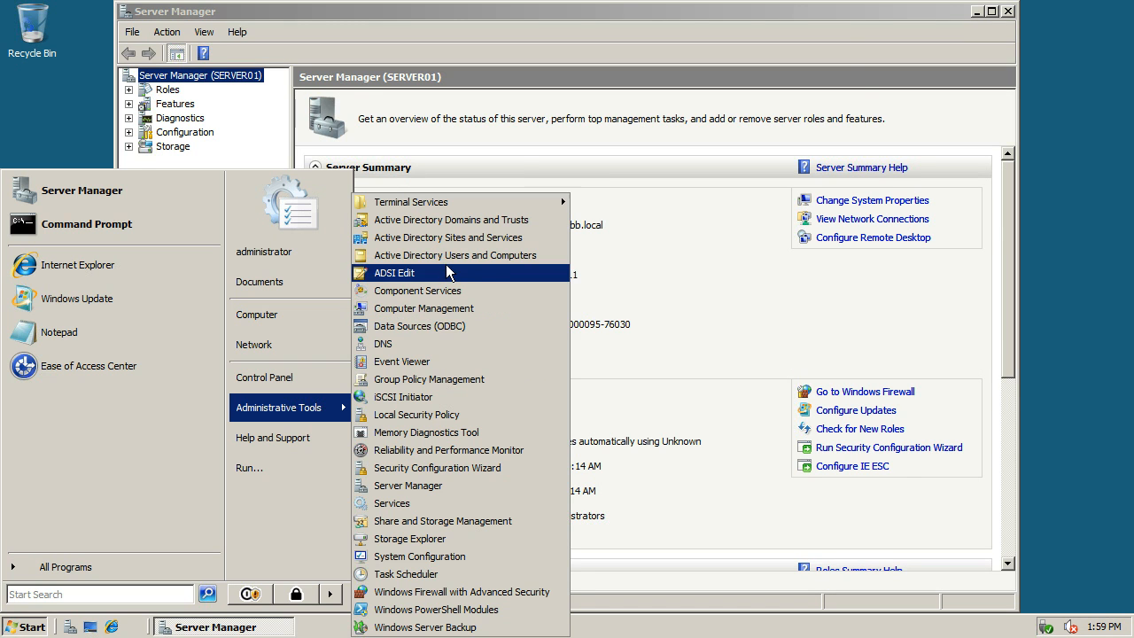
pyautogui.click(445, 256)
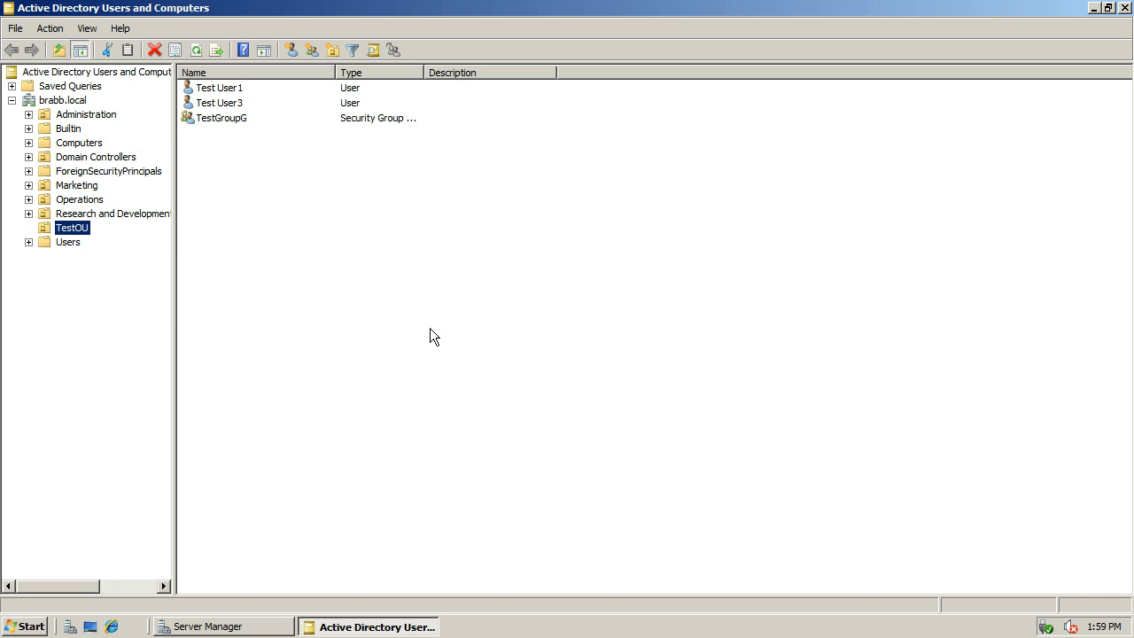
# Step: Start a new user in TestOU named Test User4 with the logon name testuser4 and continue to the password settings
pyautogui.rightClick(77, 225)
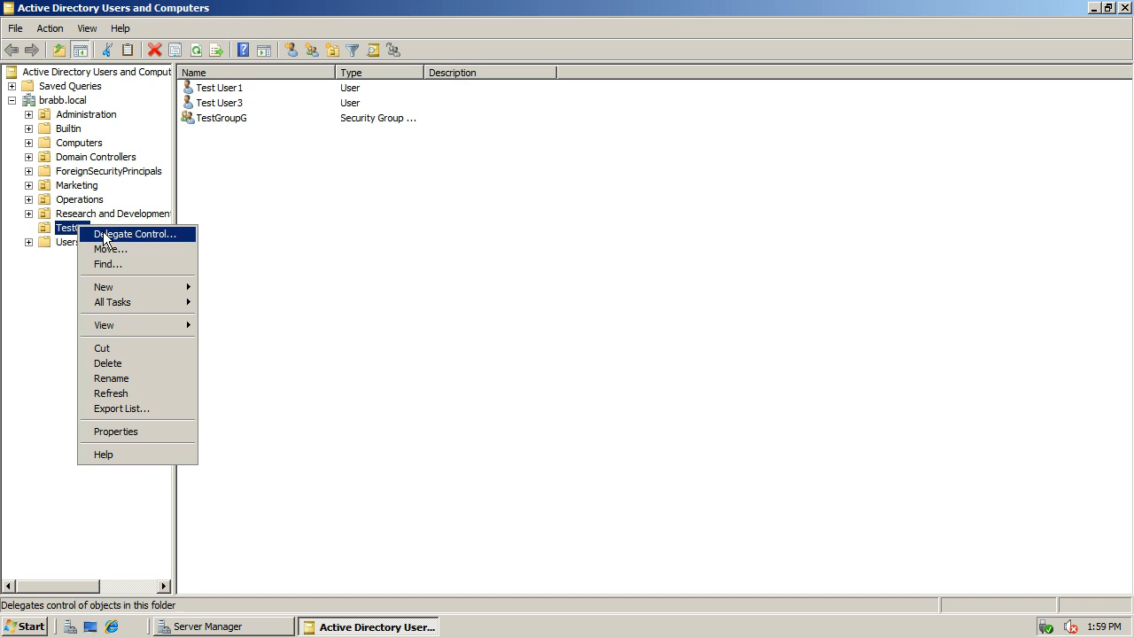
pyautogui.moveTo(132, 289)
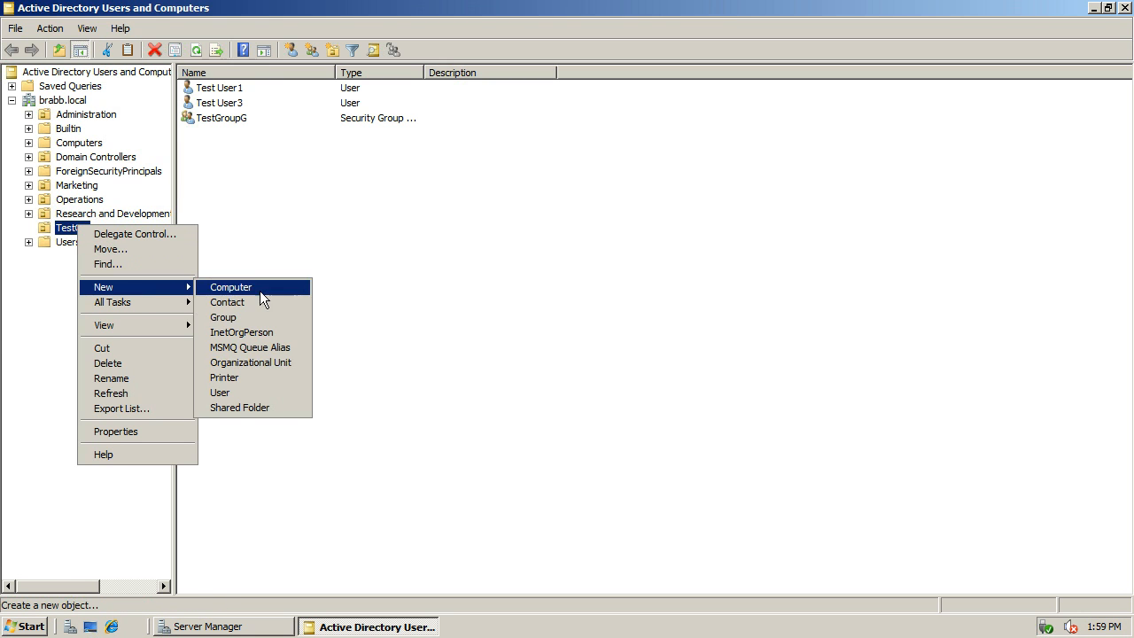
pyautogui.click(236, 393)
pyautogui.write('Test ')
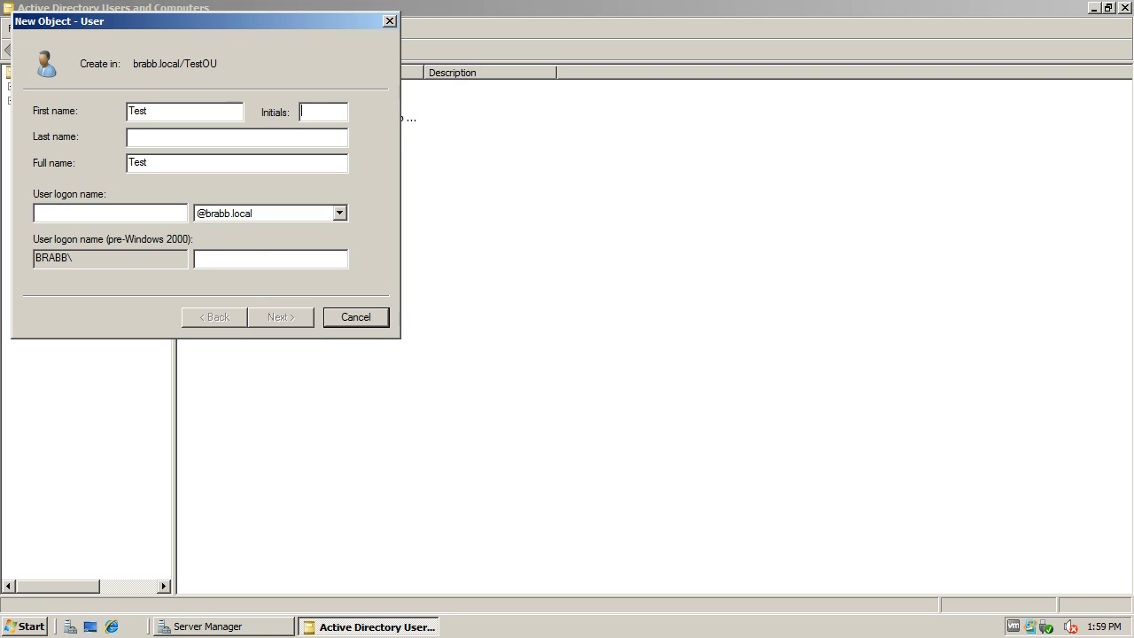
pyautogui.write('User4')
pyautogui.press('Tab')
pyautogui.press('Tab')
pyautogui.write('testuser4')
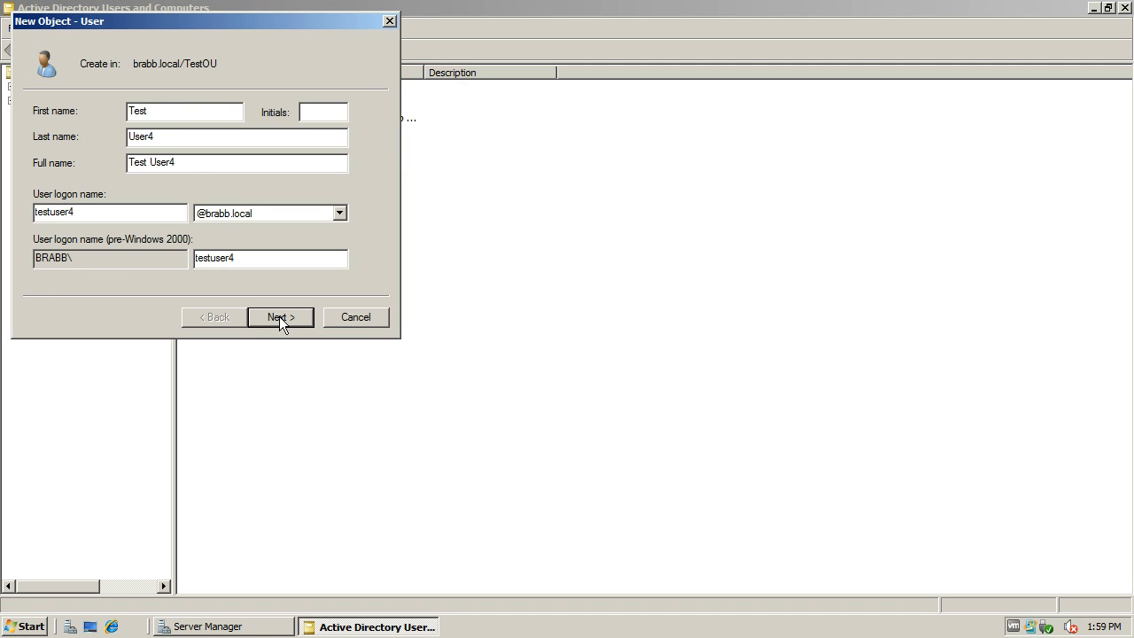
pyautogui.click(279, 317)
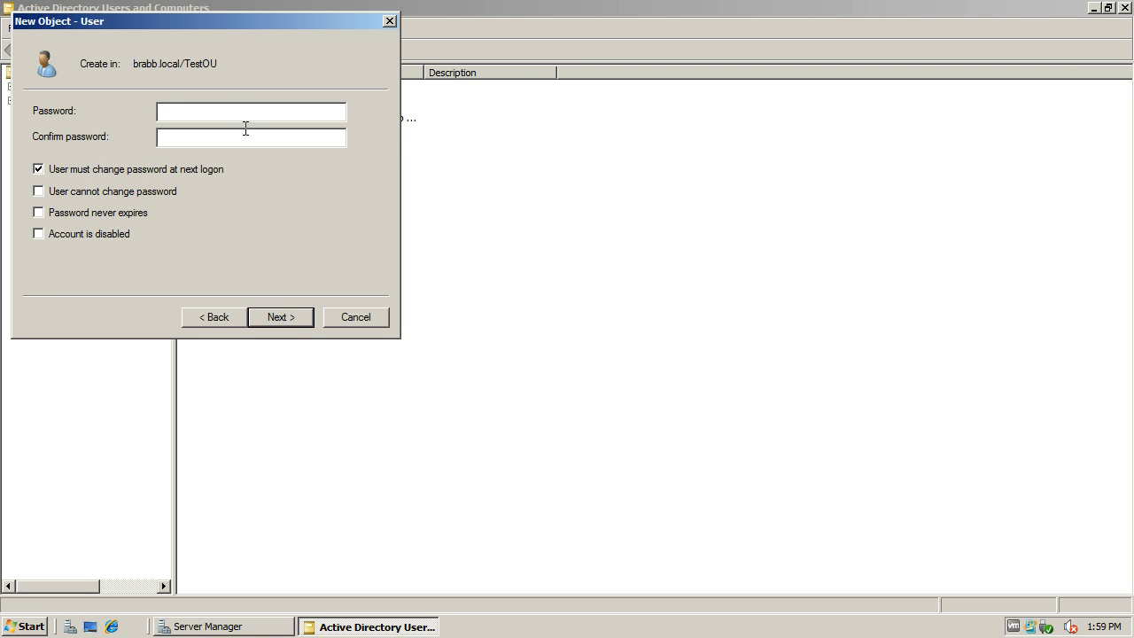
# Step: Enter and confirm the account password for Test User4
pyautogui.write('••••••••')
pyautogui.press('Tab')
pyautogui.write('••••••••')
# Step: Turn off the forced password change at next logon, enable User cannot change password and Account is disabled, and finish creating Test User4
pyautogui.click(39, 171)
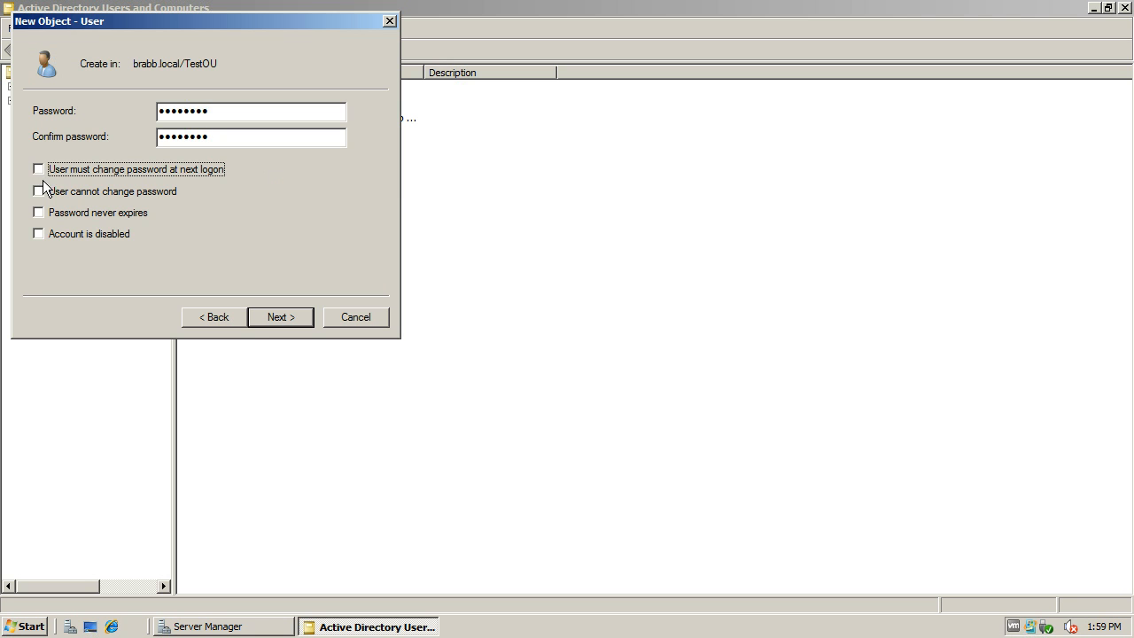
pyautogui.click(40, 189)
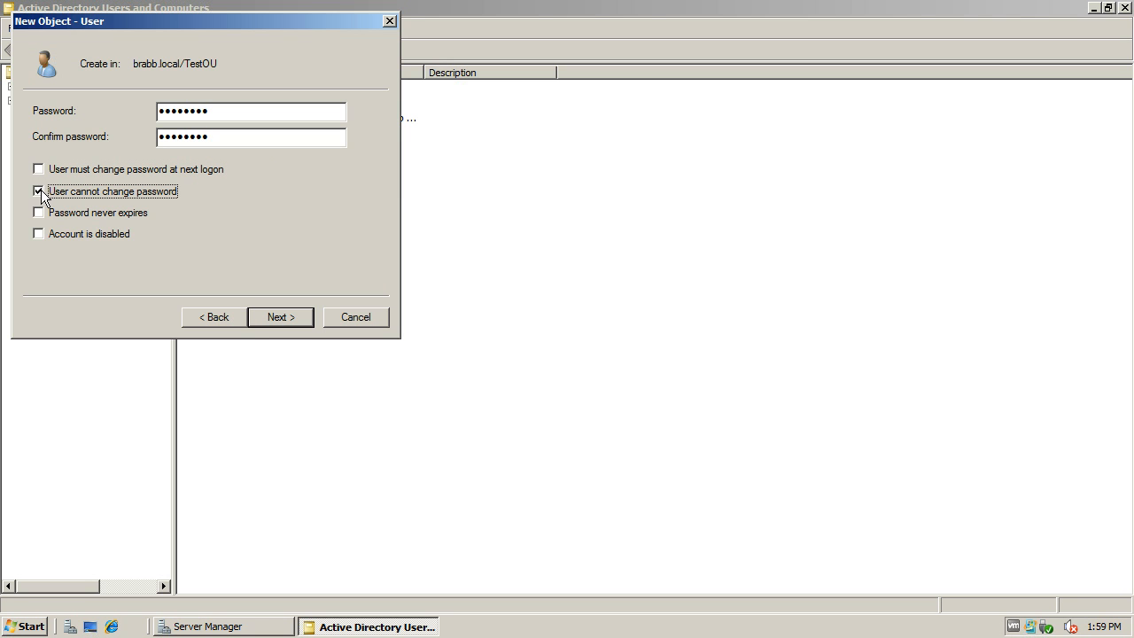
pyautogui.click(39, 234)
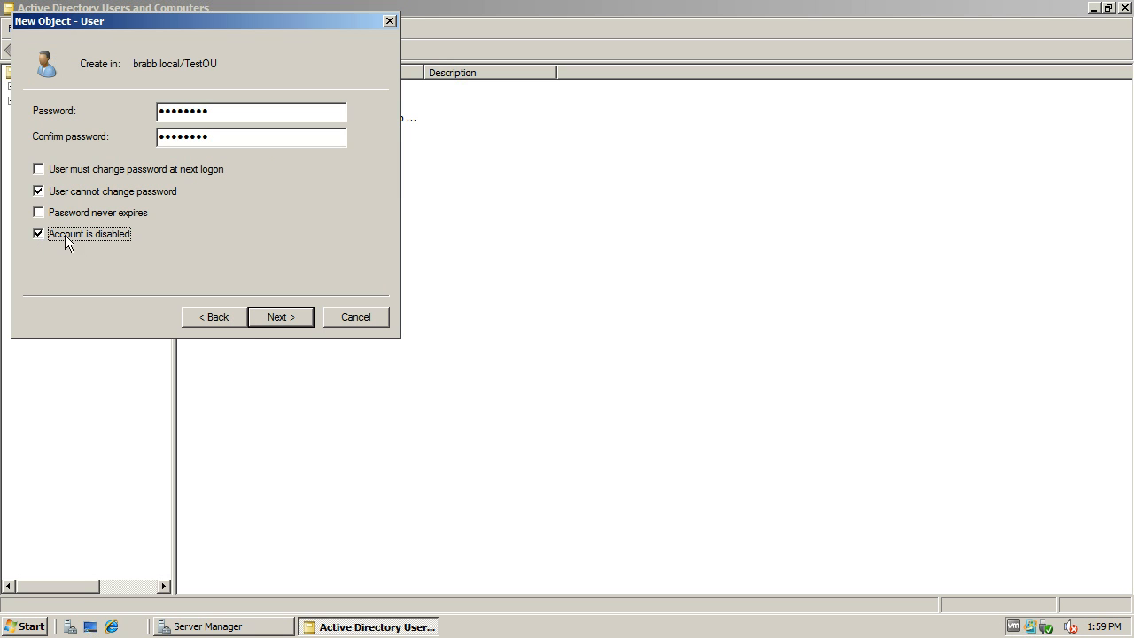
pyautogui.click(297, 320)
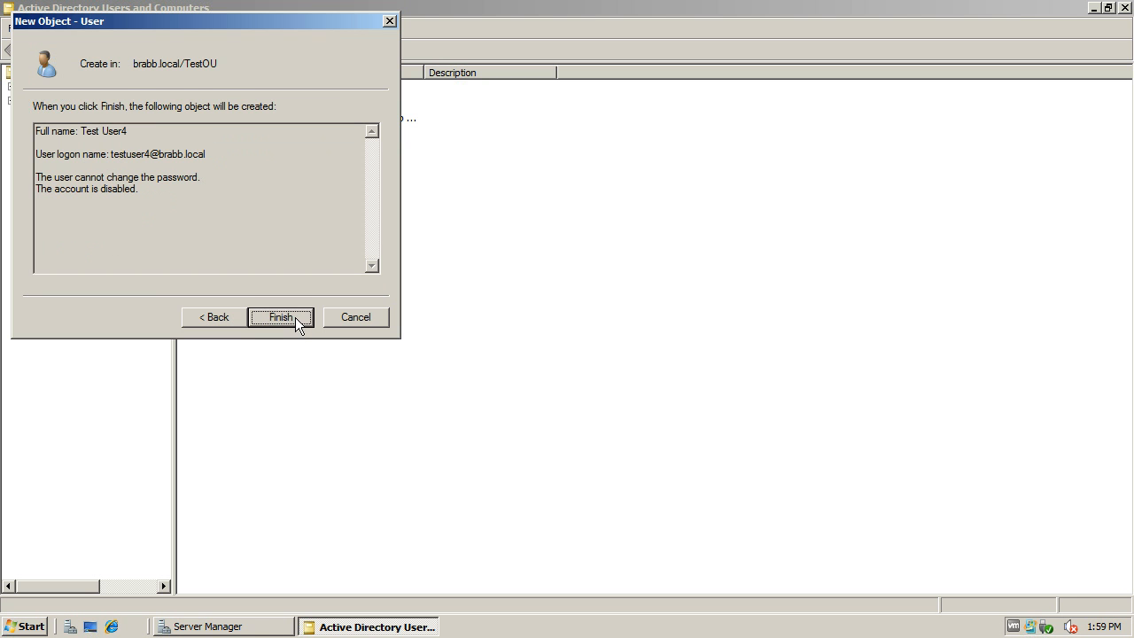
pyautogui.click(296, 318)
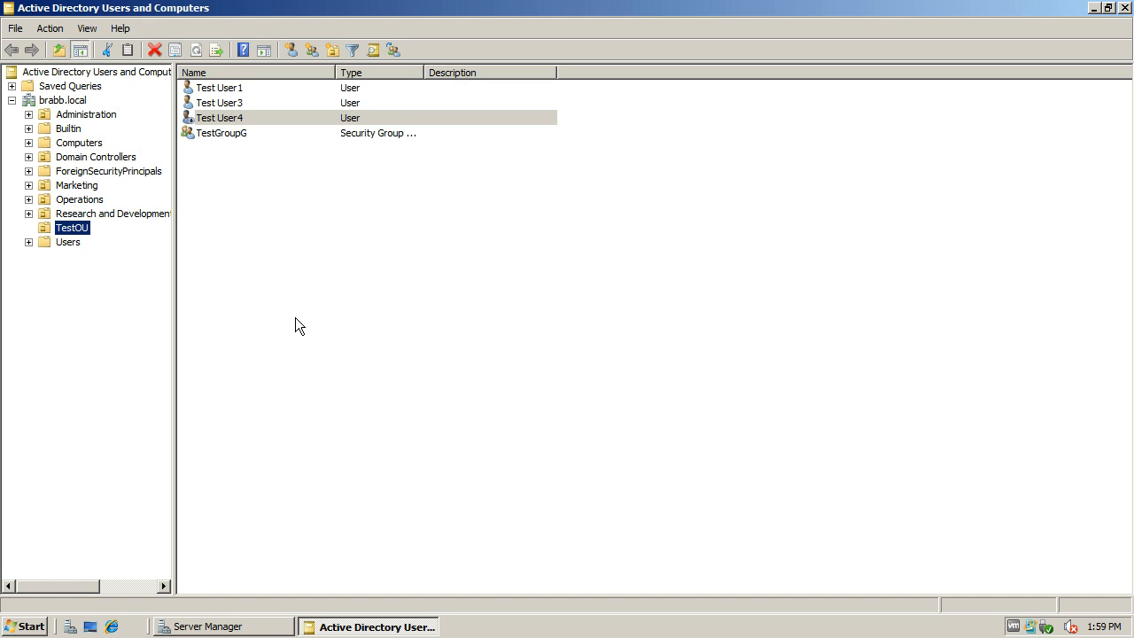
# Step: Display the contents of the Users container in the brabb.local domain
pyautogui.click(207, 132)
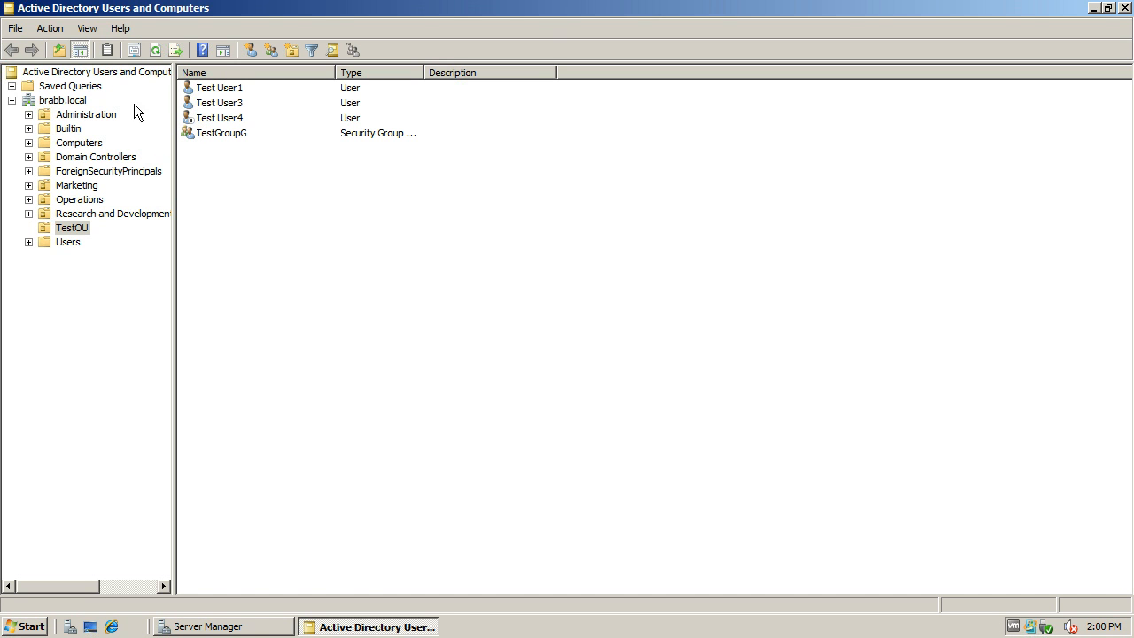
pyautogui.click(66, 242)
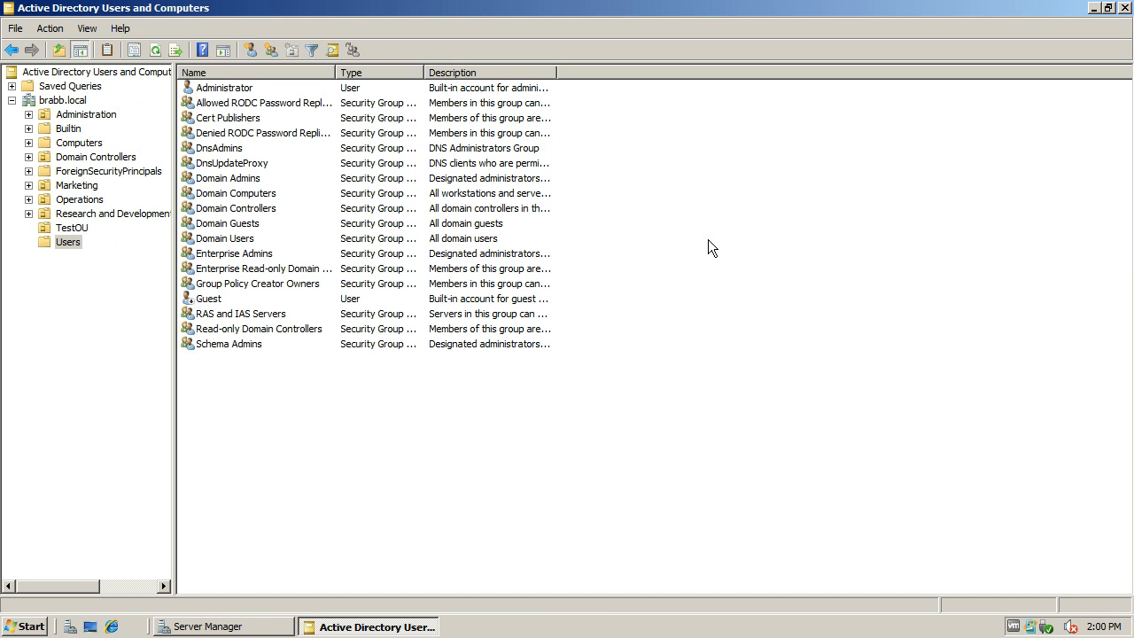
pyautogui.press('Num_Lock')
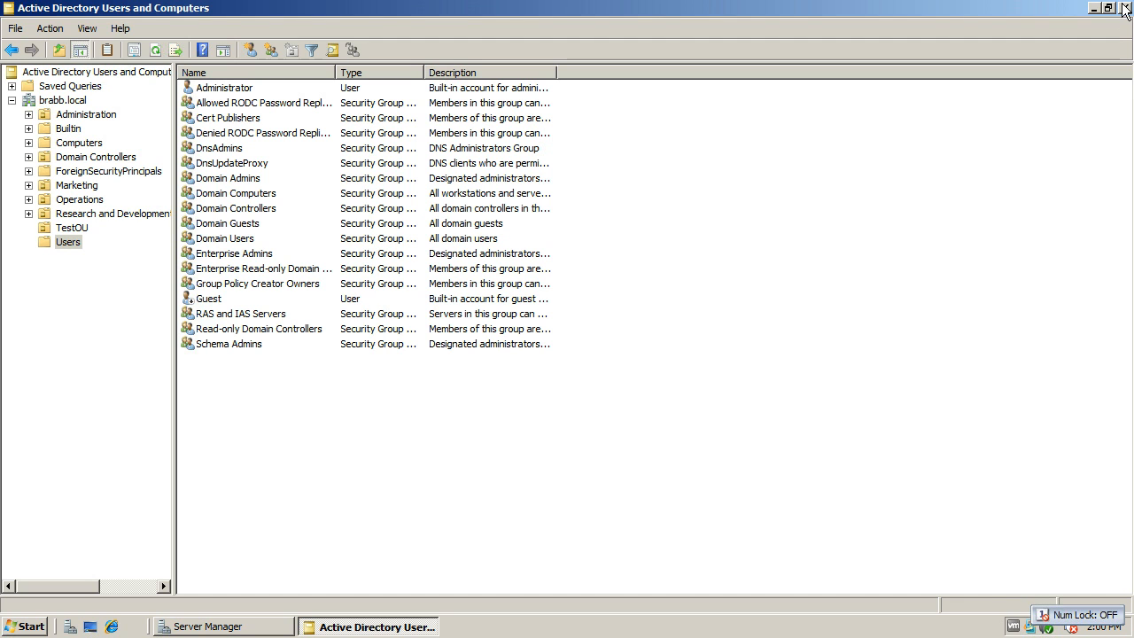